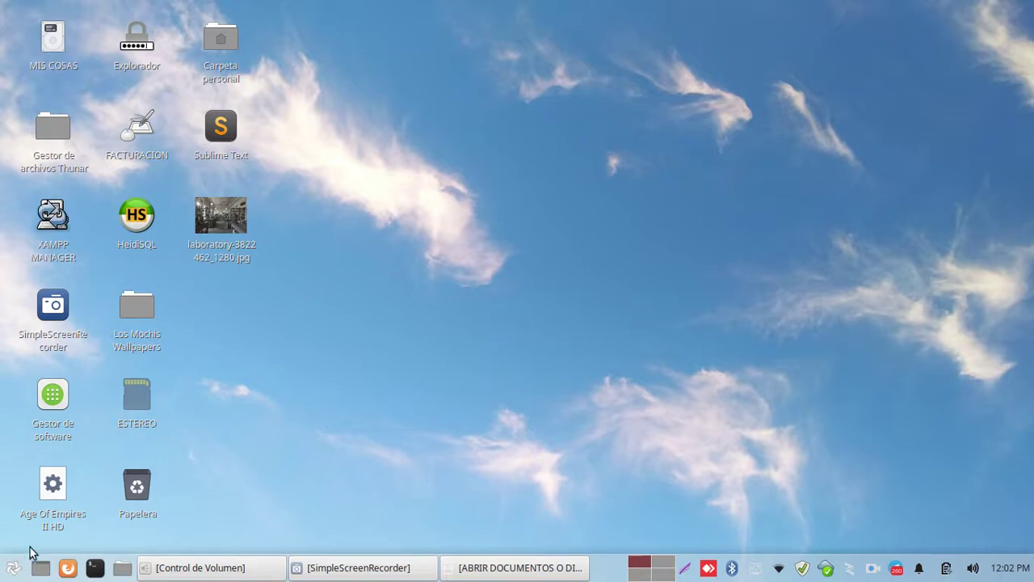
# Step: Launch GIMP by searching 'gimp' in the Xfce Whisker Menu
pyautogui.click(12, 568)
pyautogui.write('G')
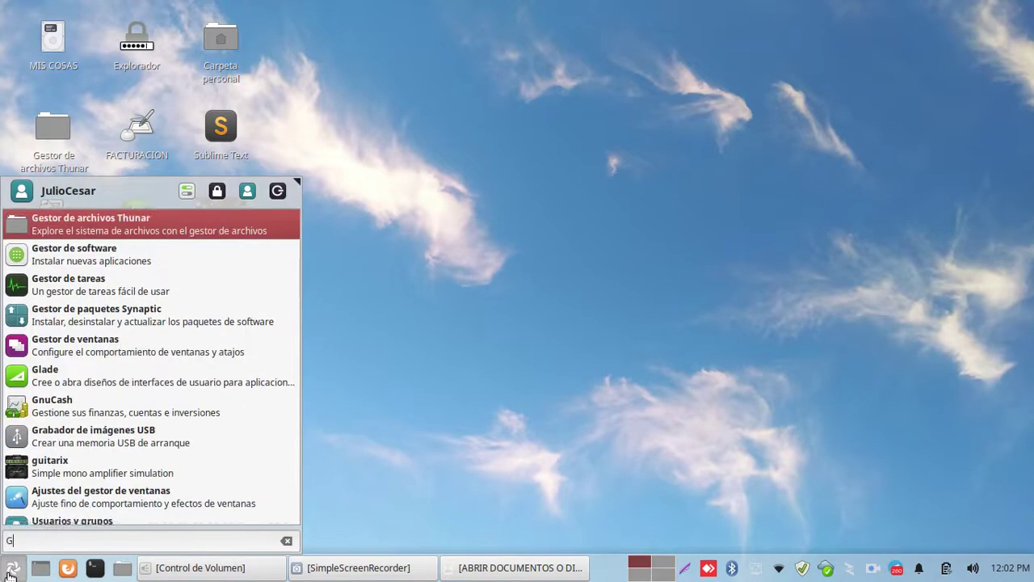
pyautogui.write('IMP')
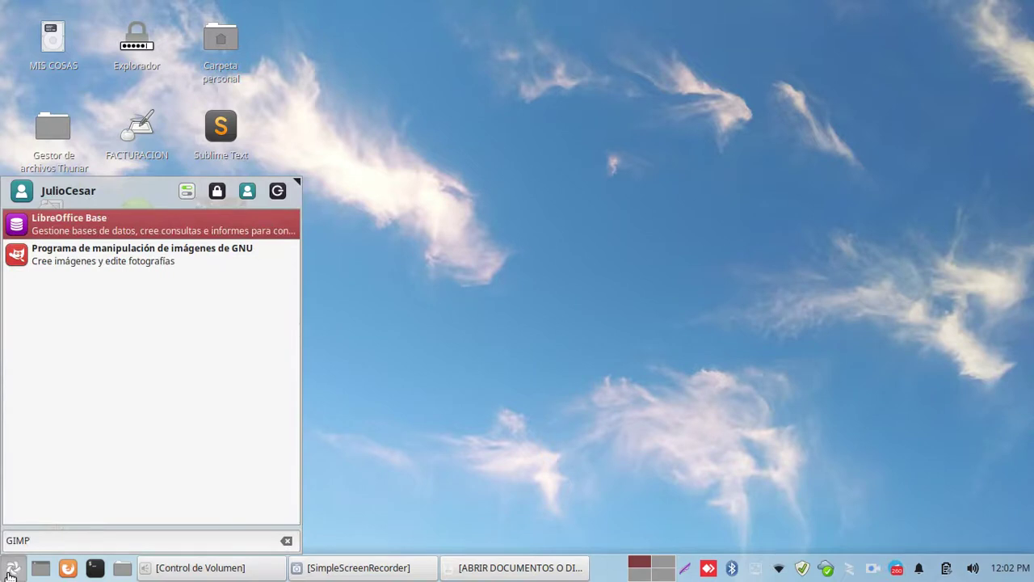
pyautogui.press('BackSpace')
pyautogui.press('BackSpace')
pyautogui.press('BackSpace')
pyautogui.press('BackSpace')
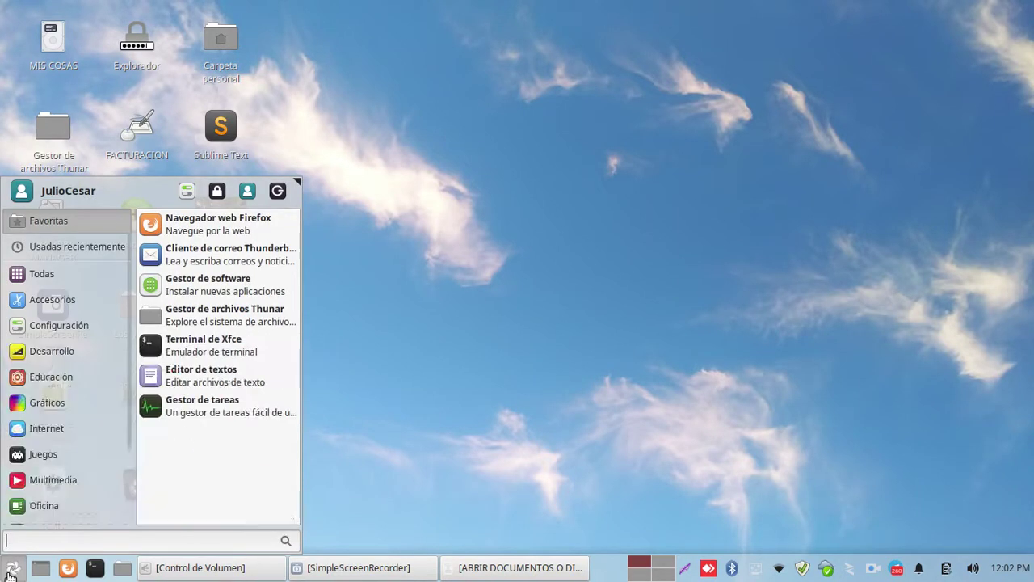
pyautogui.write('GIMP')
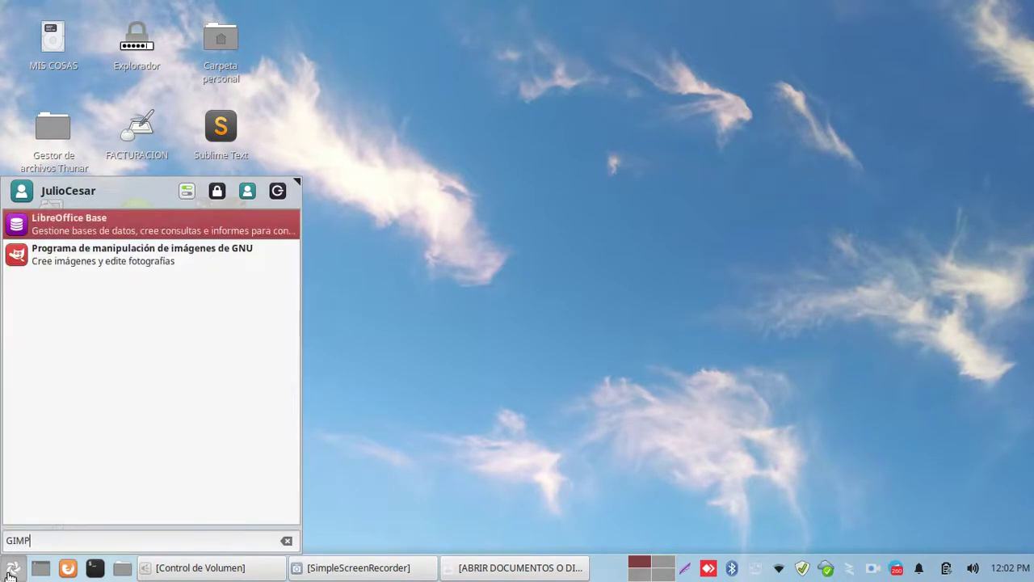
pyautogui.press('BackSpace')
pyautogui.press('BackSpace')
pyautogui.press('BackSpace')
pyautogui.press('BackSpace')
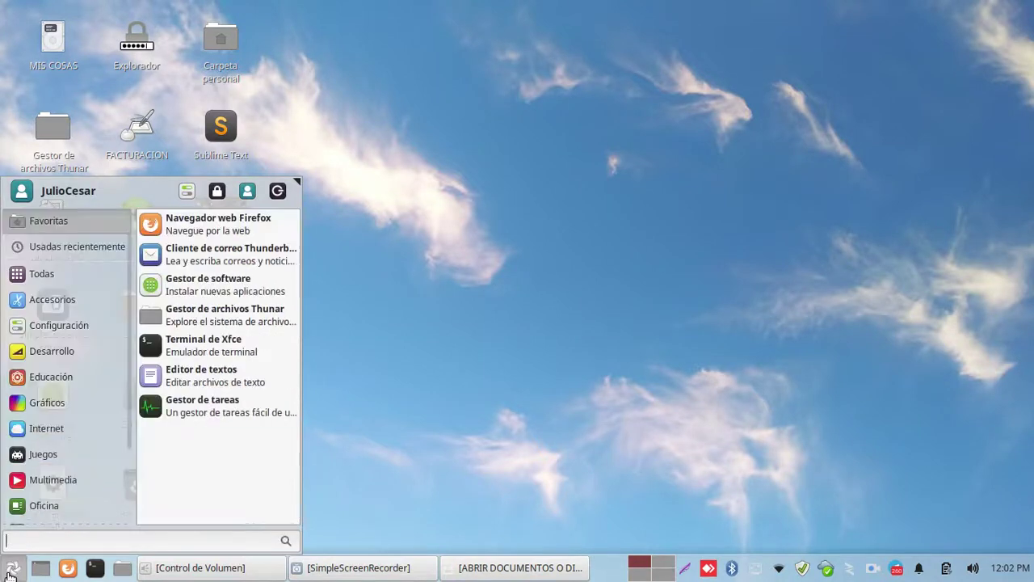
pyautogui.write('gimp')
pyautogui.press('Return')
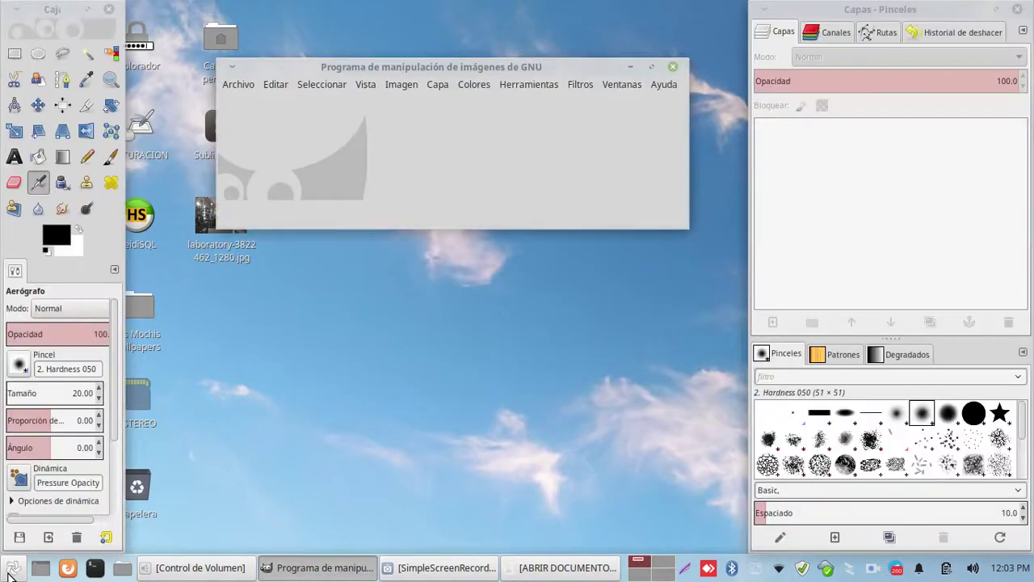
# Step: Drag laboratory-3822462_1280.jpg from the desktop into GIMP to open it
pyautogui.click(206, 236)
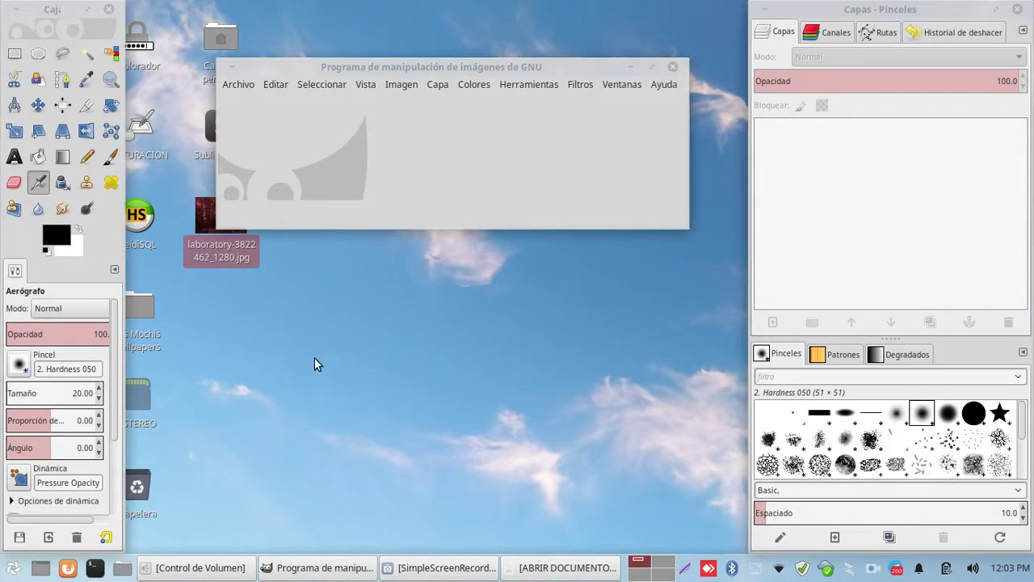
pyautogui.moveTo(321, 333); pyautogui.dragTo(356, 159)
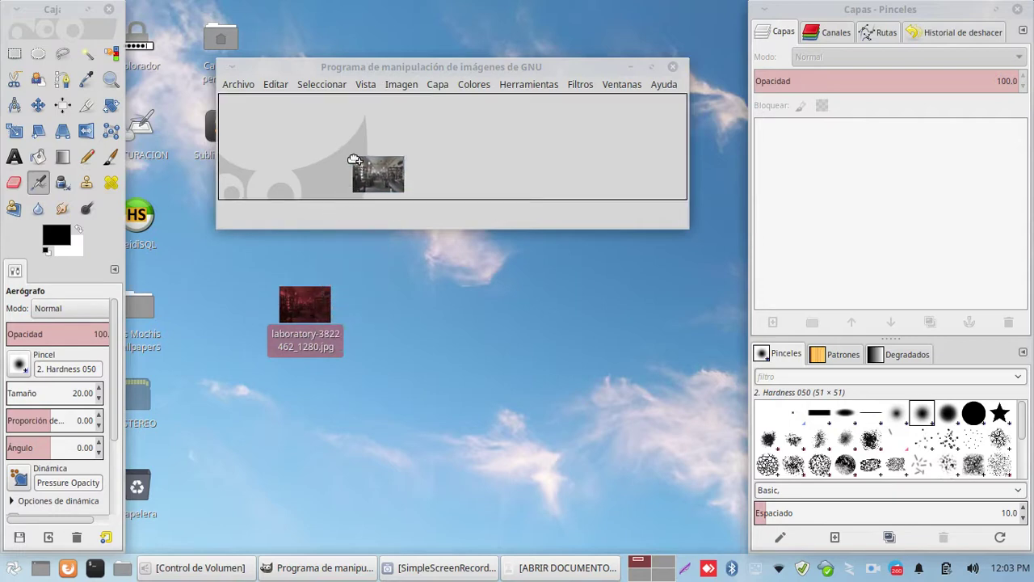
pyautogui.moveTo(356, 159); pyautogui.dragTo(399, 154)
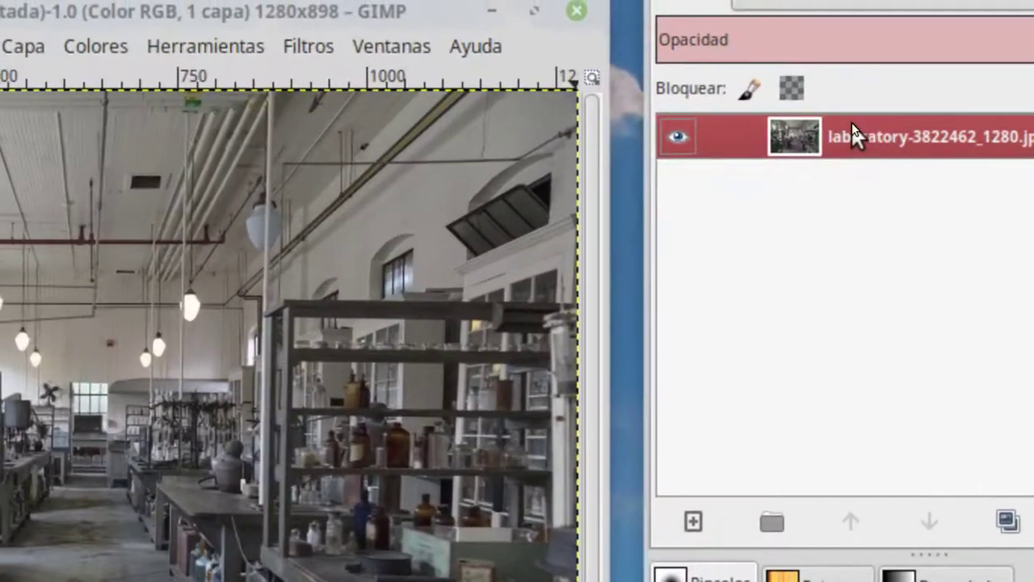
pyautogui.rightClick(870, 135)
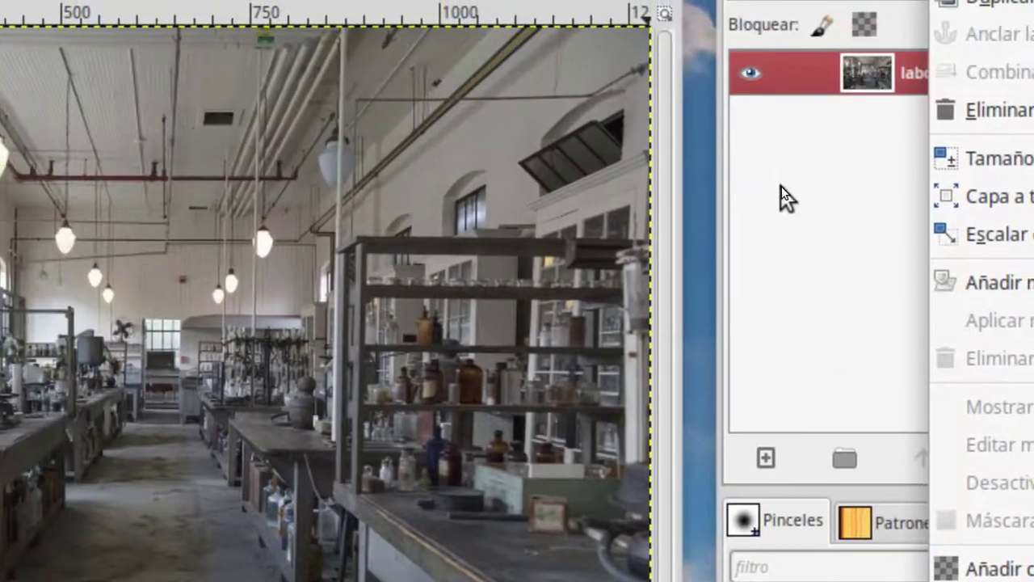
pyautogui.click(787, 188)
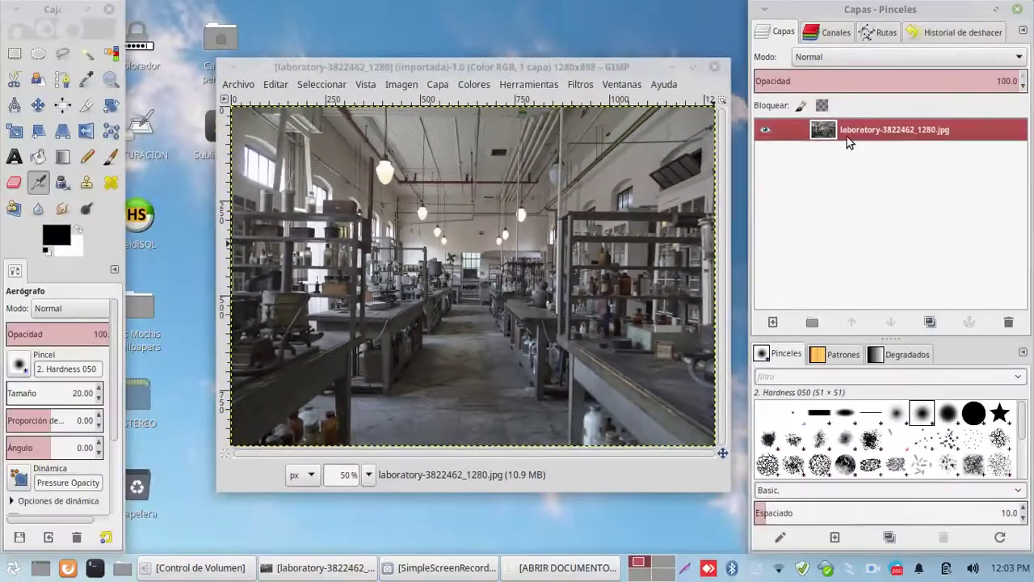
# Step: Add a Blanco (opacidad total) layer mask to the photo layer
pyautogui.rightClick(847, 137)
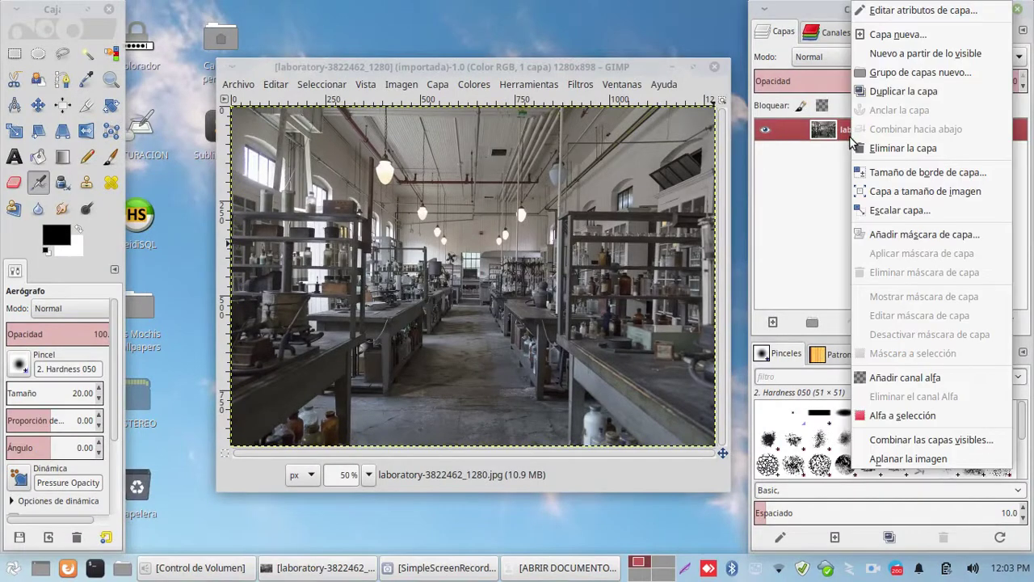
pyautogui.click(944, 234)
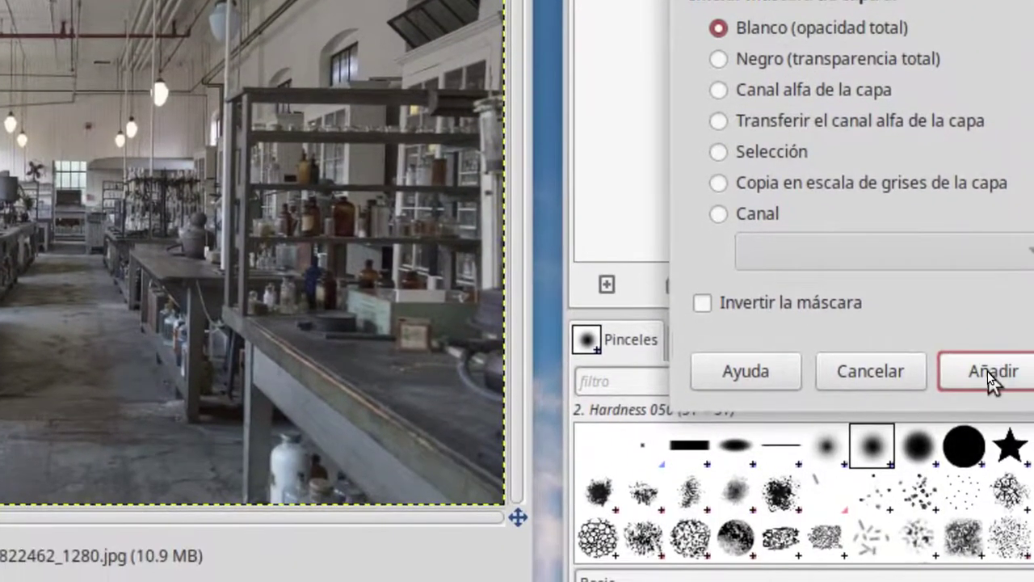
pyautogui.click(990, 376)
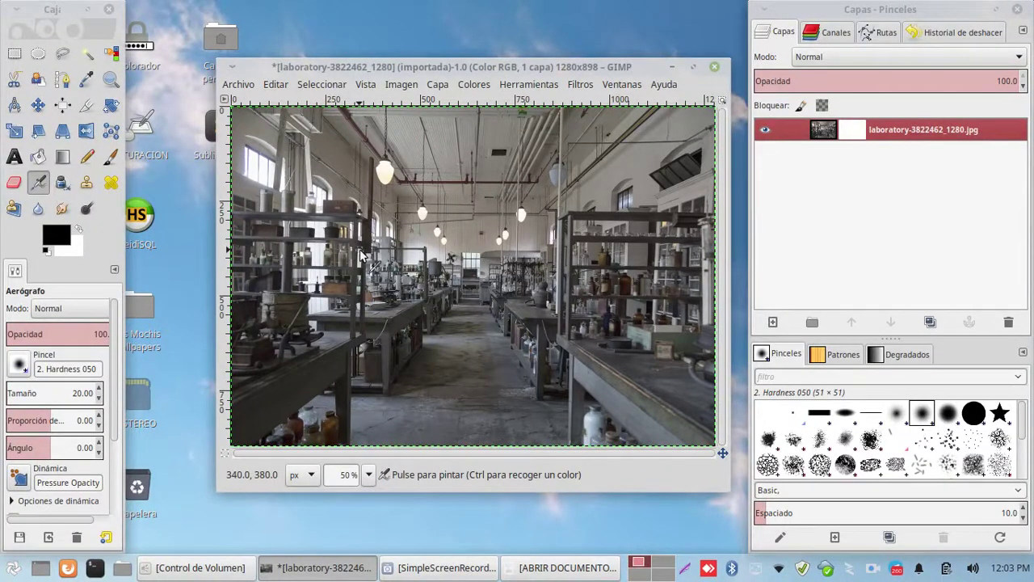
# Step: Draw a left-to-right black-to-white linear gradient on the mask with the Blend tool
pyautogui.click(63, 158)
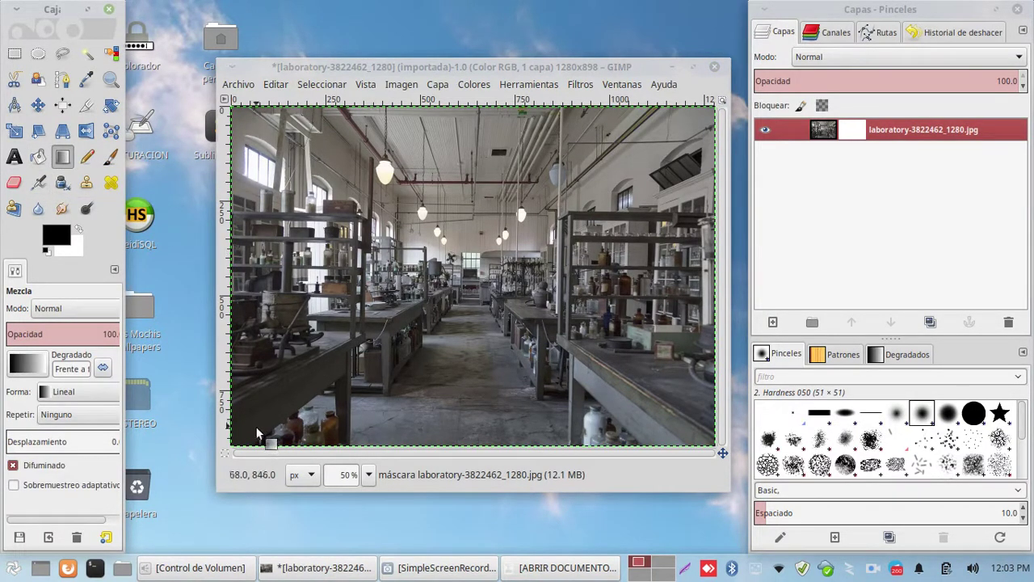
pyautogui.moveTo(236, 439); pyautogui.dragTo(487, 279)
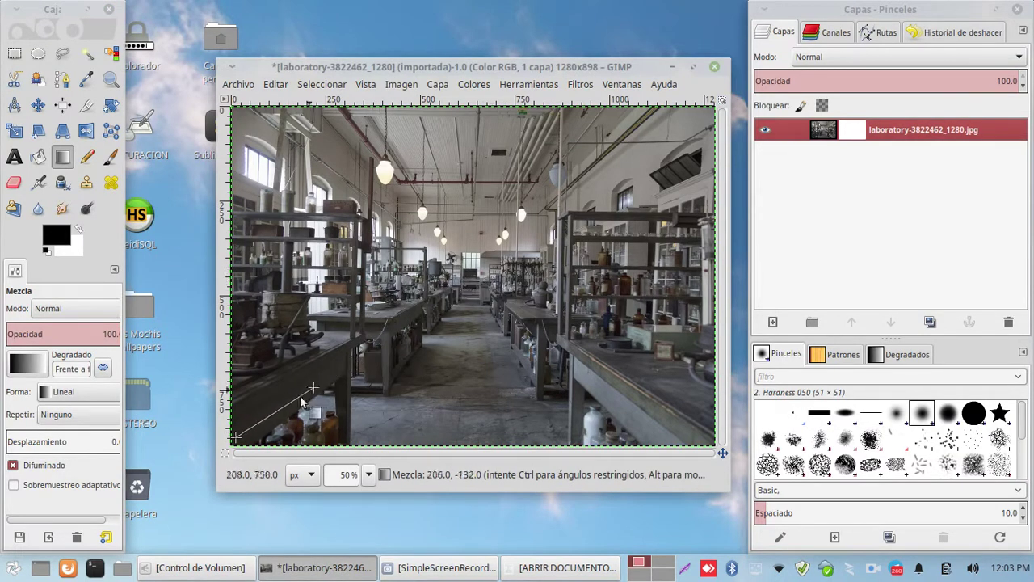
pyautogui.moveTo(487, 280)
pyautogui.mouseDown()
pyautogui.moveTo(240, 436)
pyautogui.moveTo(525, 275)
pyautogui.mouseUp()
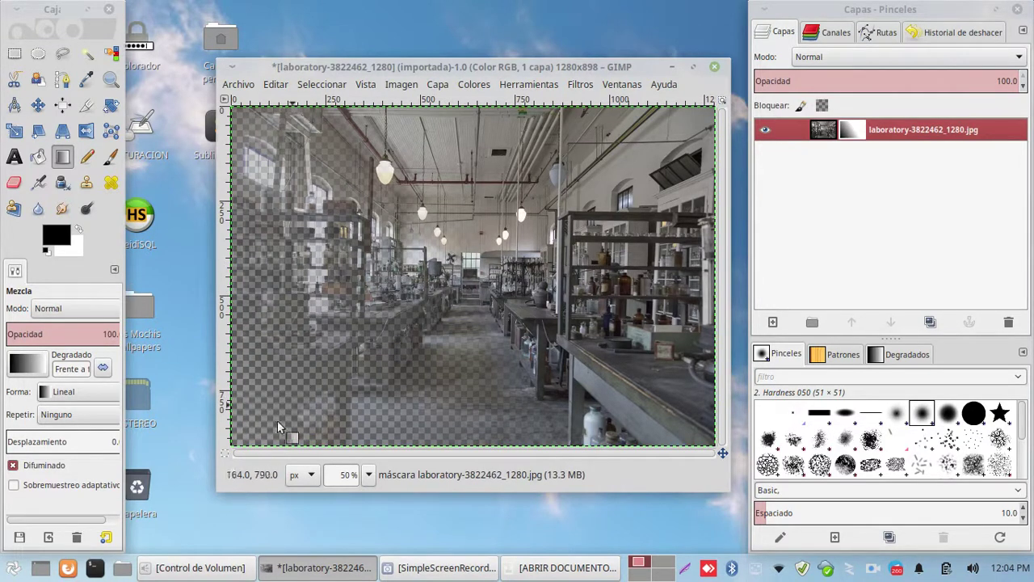
pyautogui.moveTo(280, 171); pyautogui.dragTo(585, 320)
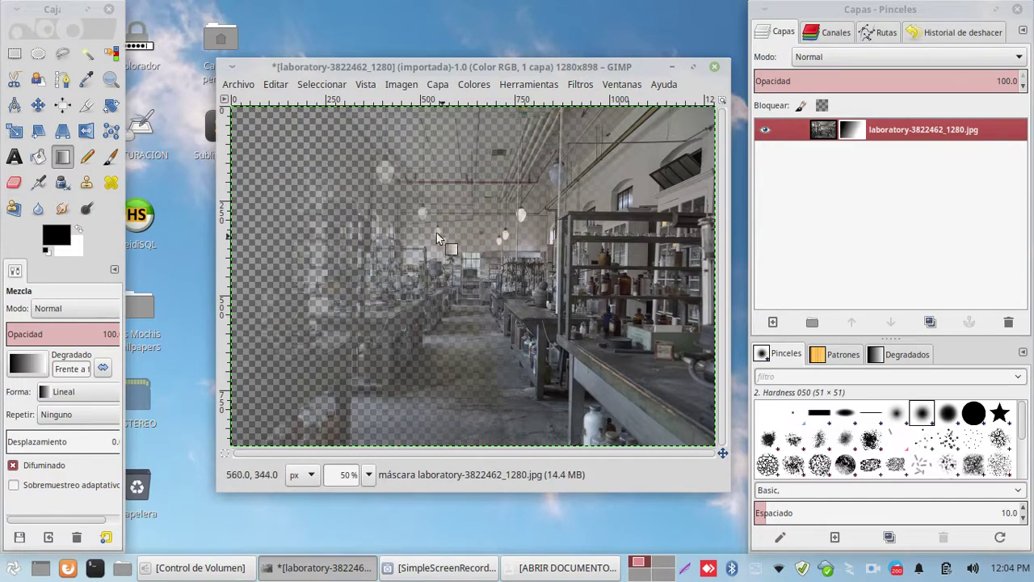
pyautogui.moveTo(436, 232); pyautogui.dragTo(590, 359)
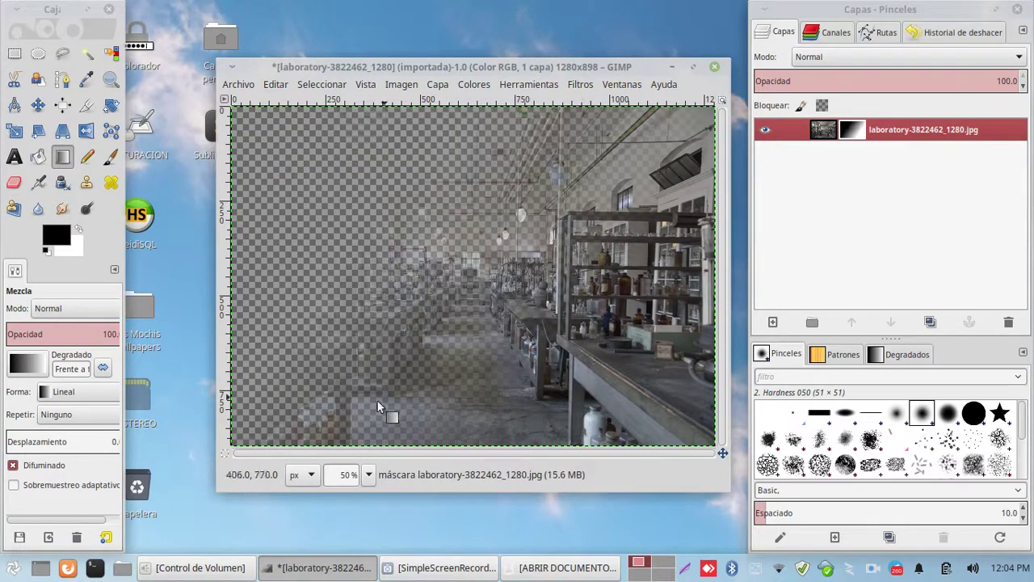
pyautogui.moveTo(306, 432); pyautogui.dragTo(476, 357)
pyautogui.moveTo(331, 381); pyautogui.dragTo(594, 319)
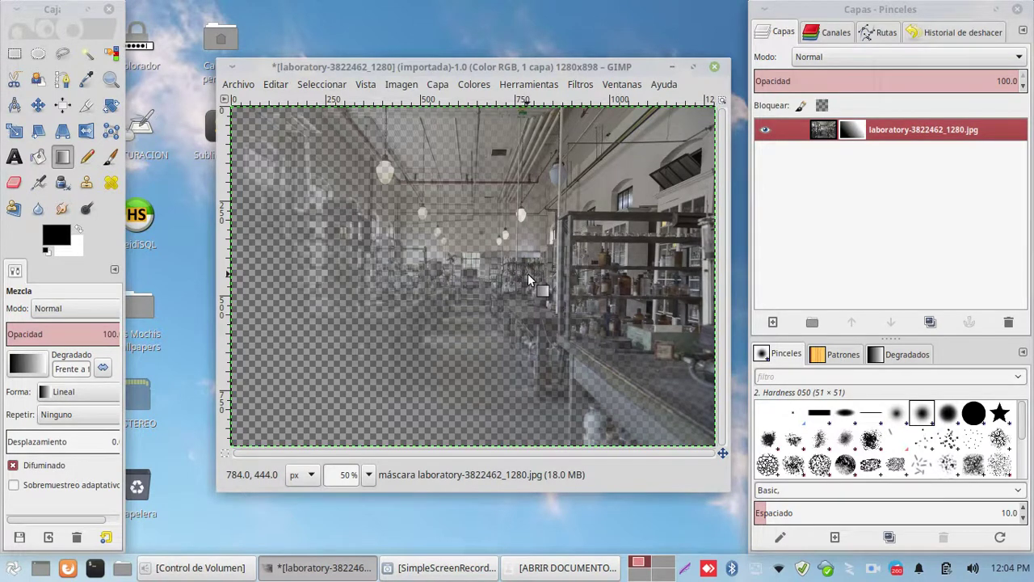
# Step: Open the Export Image dialog and name the file 'exportada'
pyautogui.click(244, 87)
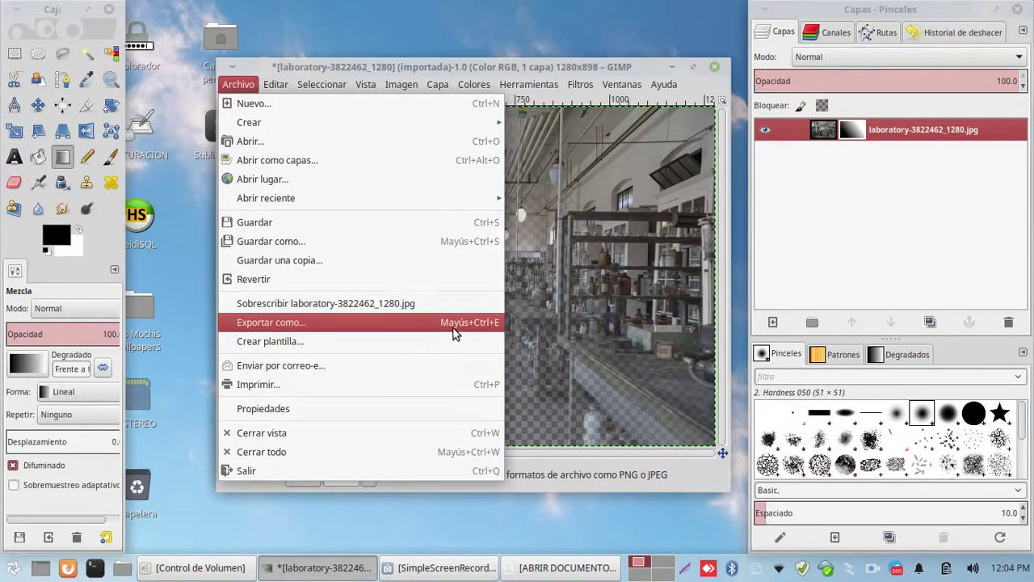
pyautogui.click(546, 357)
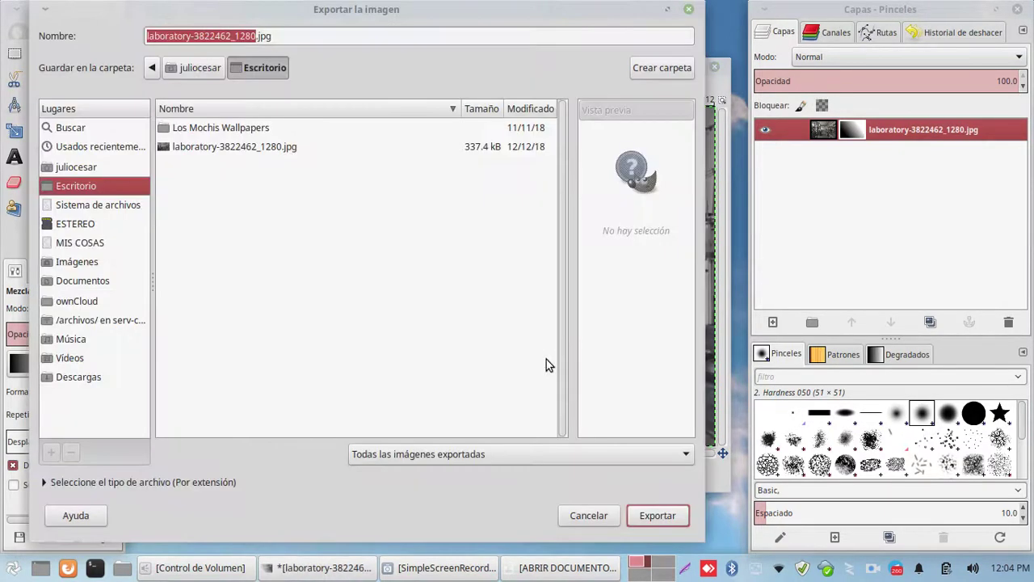
pyautogui.click(688, 8)
pyautogui.click(236, 85)
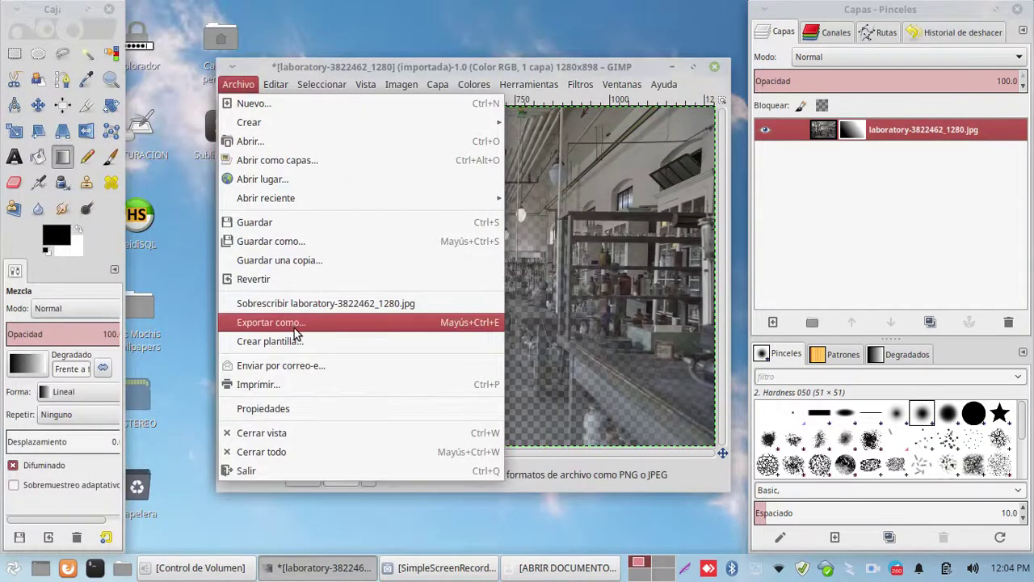
pyautogui.click(320, 325)
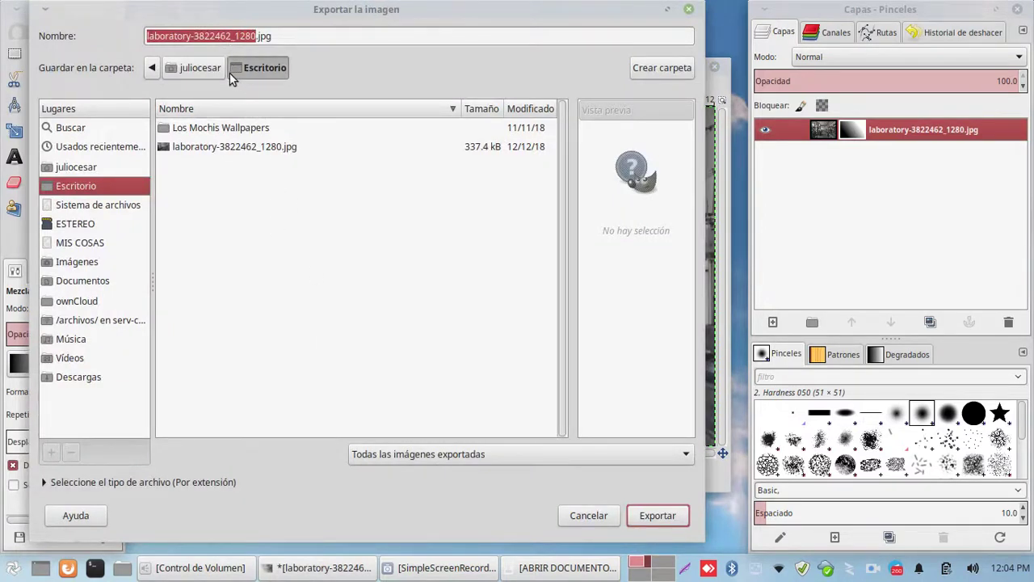
pyautogui.write('ex')
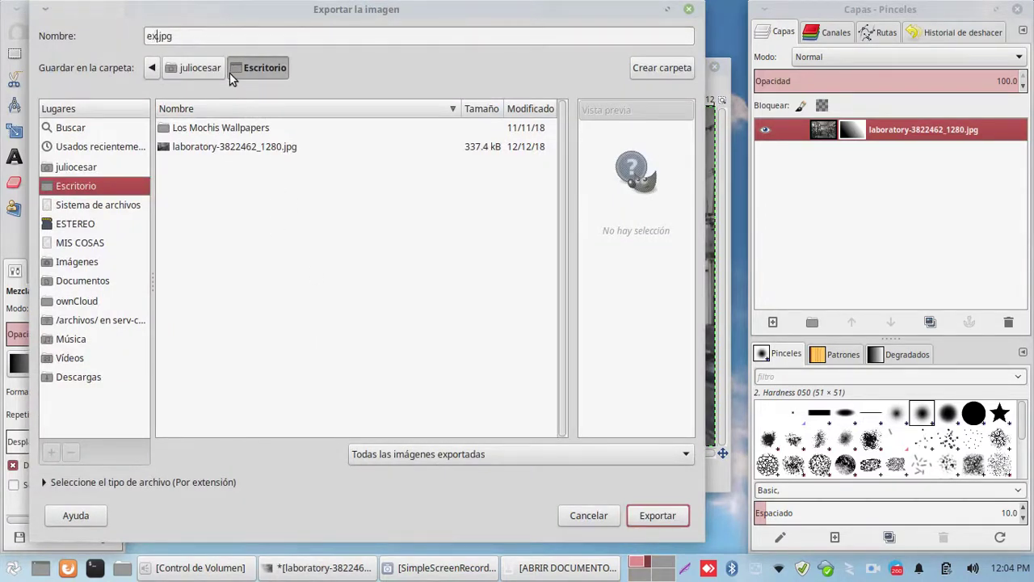
pyautogui.write('portada')
# Step: Pick the file type, export exportada.jpg at JPEG quality 92, and minimise GIMP
pyautogui.click(416, 451)
pyautogui.scroll(-2, 437, 459)
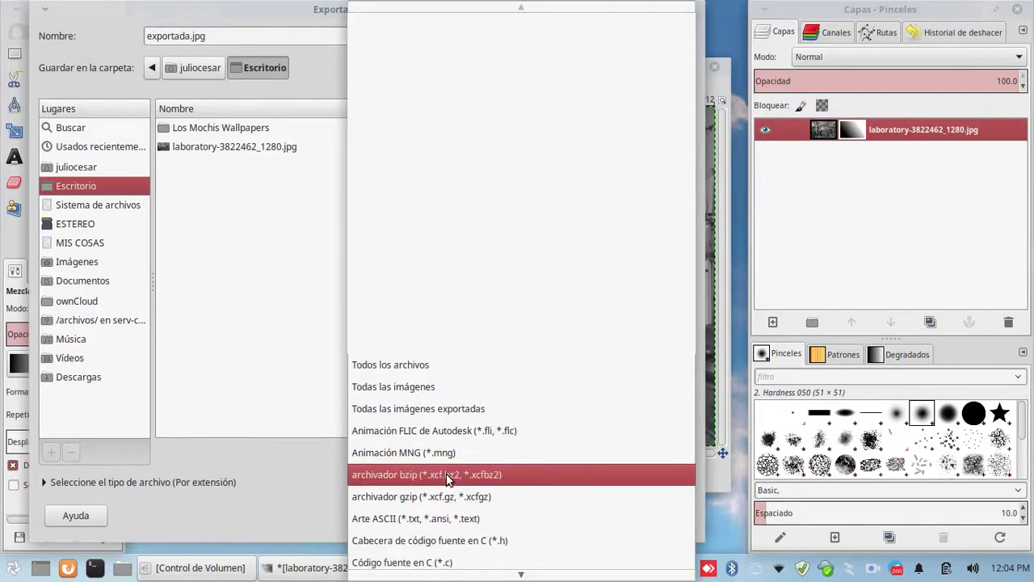
pyautogui.scroll(-2, 447, 476)
pyautogui.scroll(-2, 447, 481)
pyautogui.scroll(-1, 452, 483)
pyautogui.scroll(-1, 485, 491)
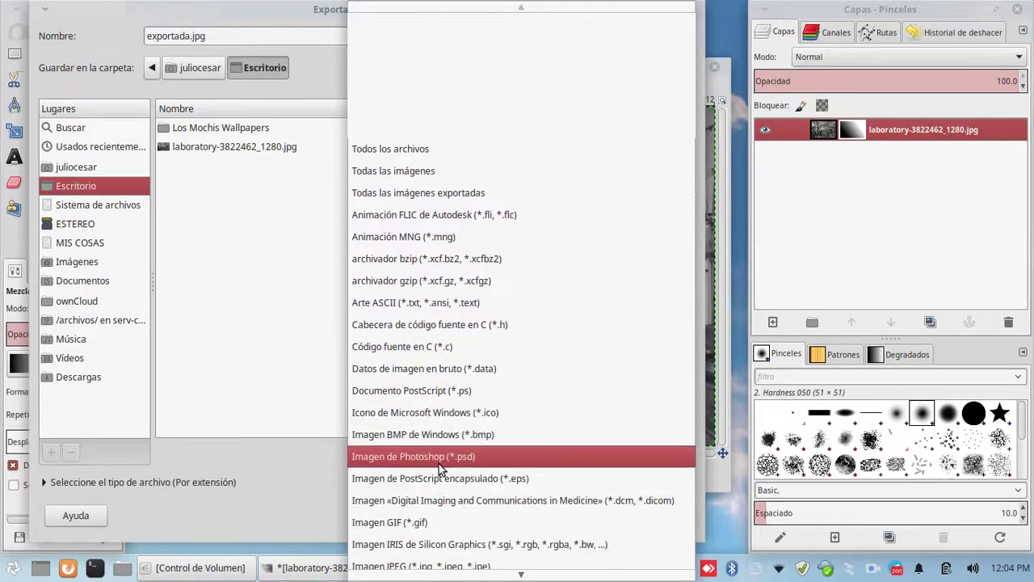
pyautogui.scroll(-1, 521, 500)
pyautogui.scroll(-1, 524, 504)
pyautogui.scroll(-2, 525, 508)
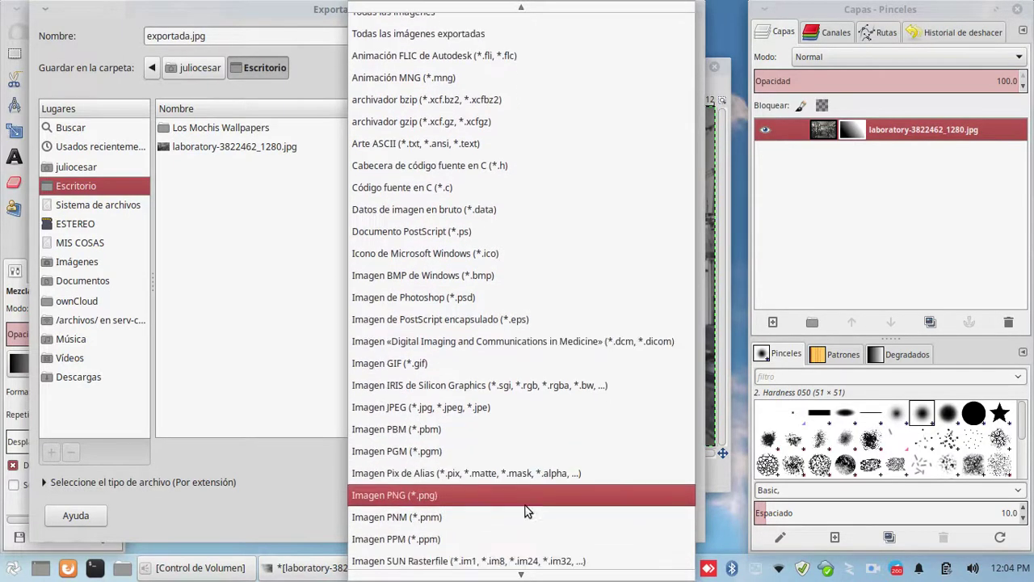
pyautogui.click(428, 497)
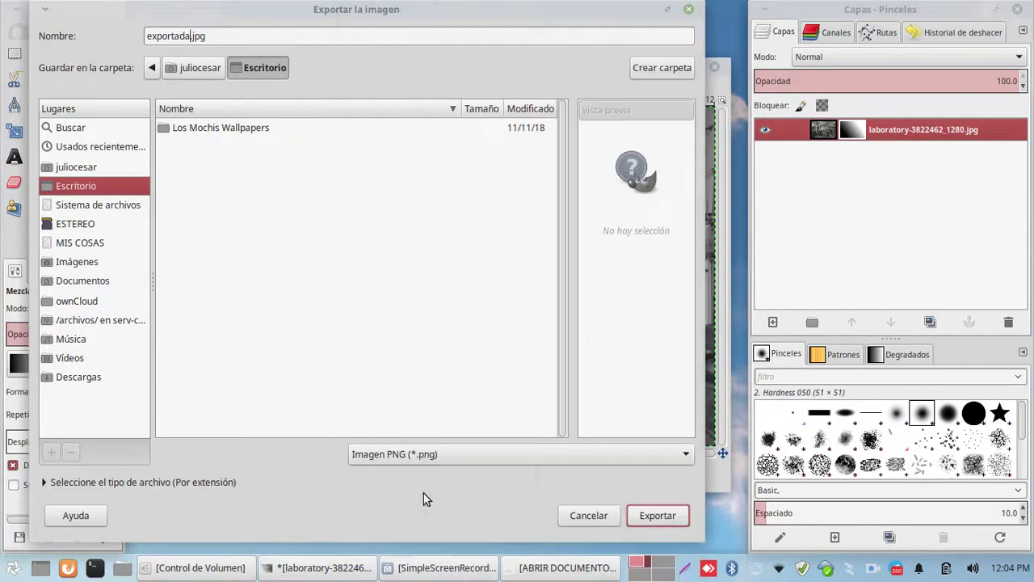
pyautogui.click(658, 516)
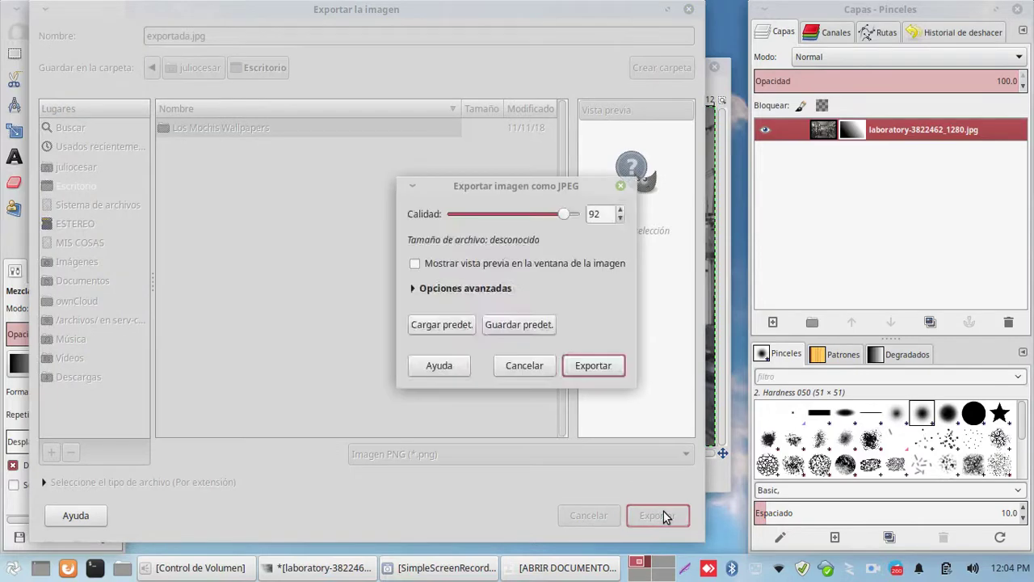
pyautogui.click(581, 365)
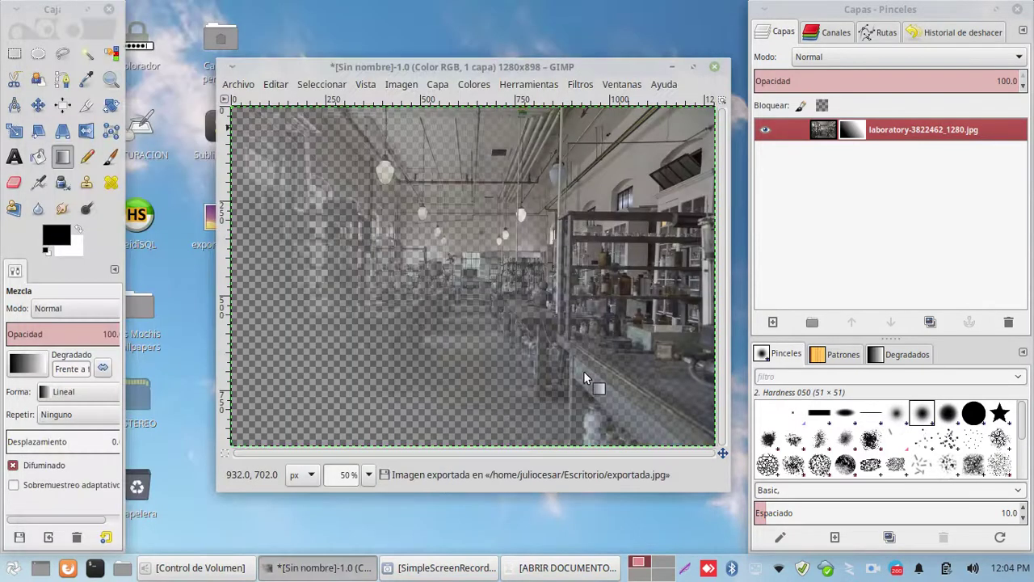
pyautogui.click(675, 67)
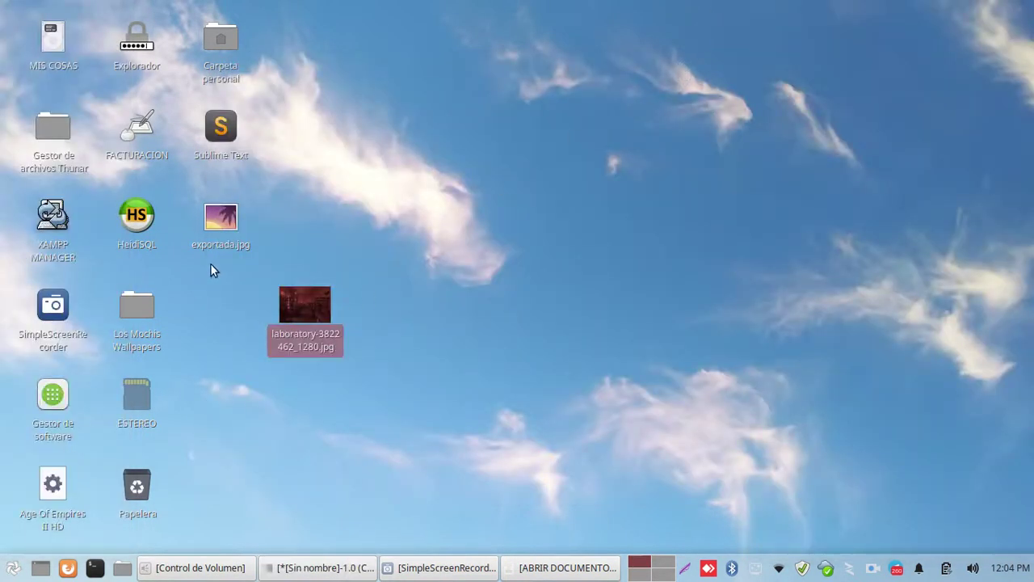
pyautogui.doubleClick(224, 222)
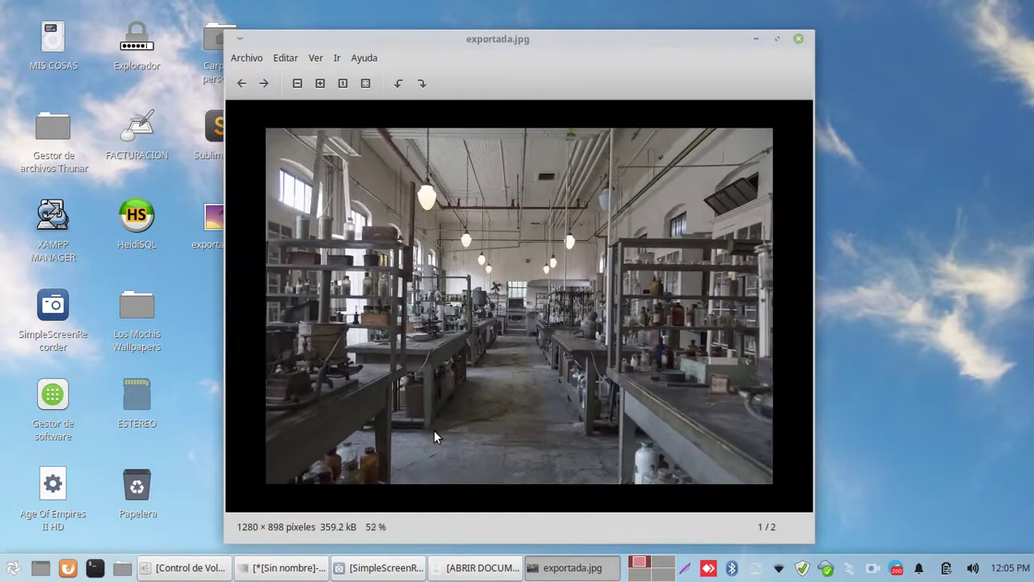
pyautogui.scroll(1, 434, 436)
pyautogui.scroll(-3, 434, 437)
pyautogui.scroll(1, 434, 436)
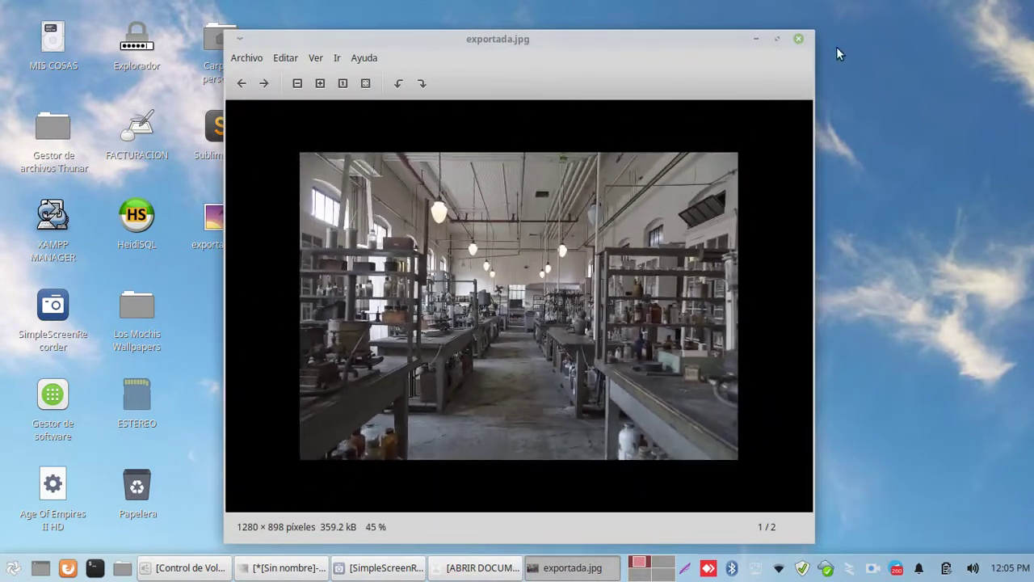
pyautogui.click(799, 39)
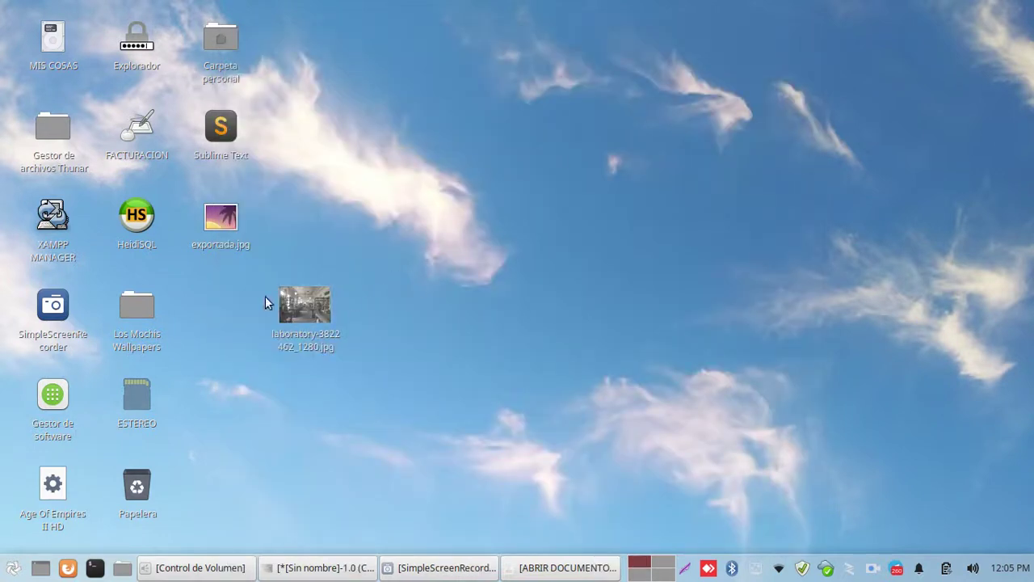
pyautogui.doubleClick(228, 238)
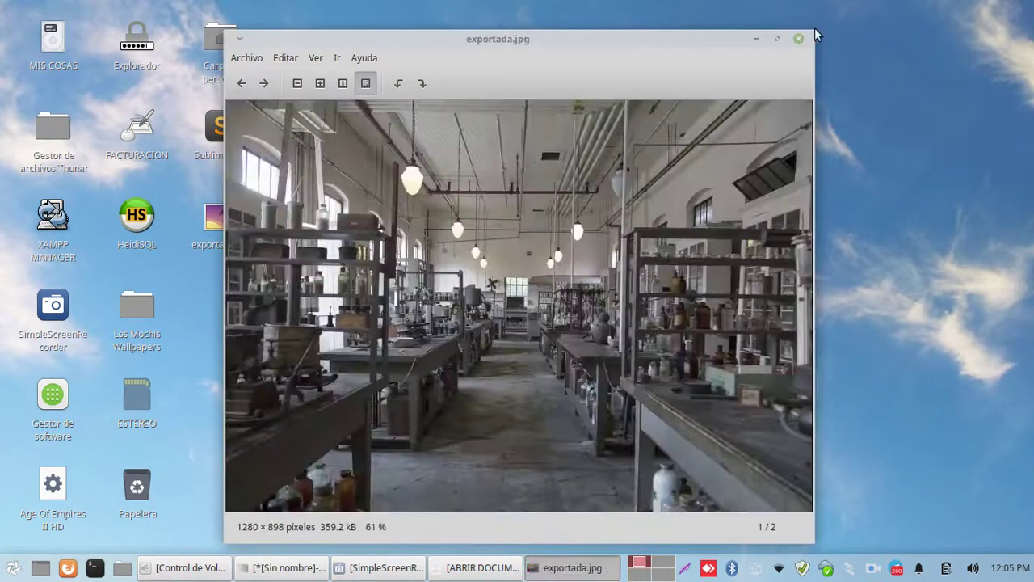
pyautogui.click(798, 38)
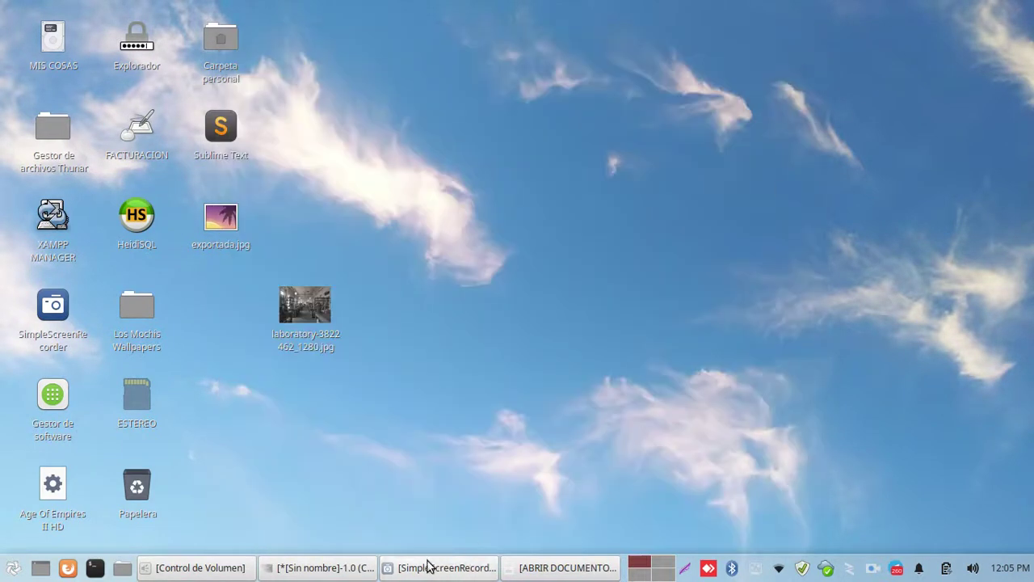
# Step: Restore GIMP and reposition the image window over the desktop
pyautogui.click(312, 567)
pyautogui.click(236, 85)
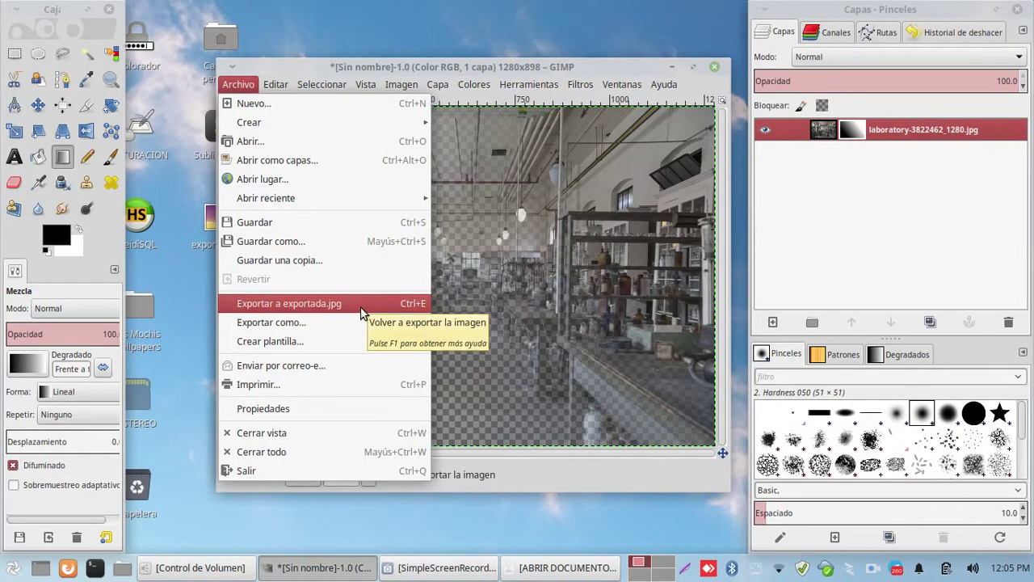
pyautogui.click(187, 306)
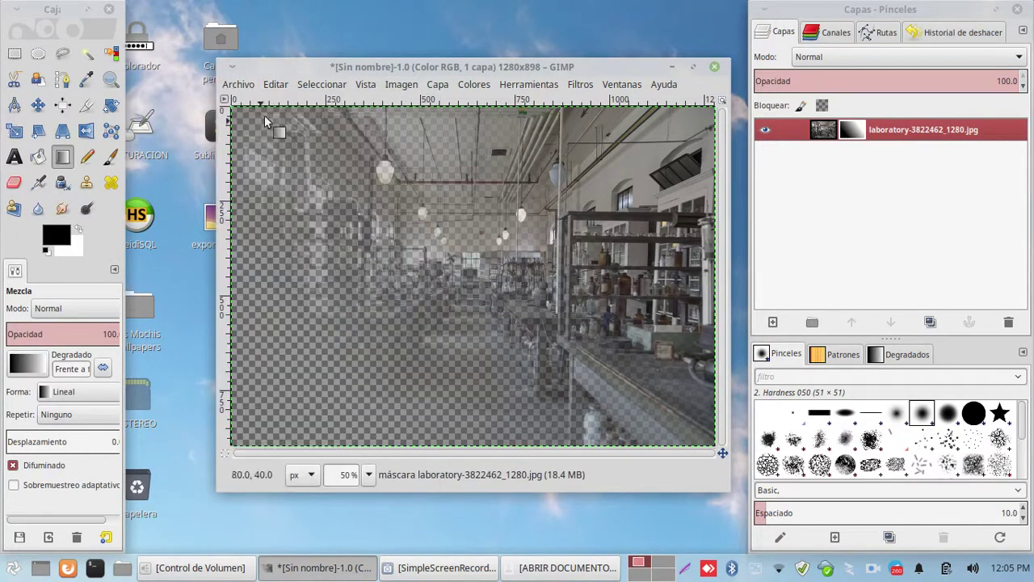
pyautogui.moveTo(266, 75); pyautogui.dragTo(462, 64)
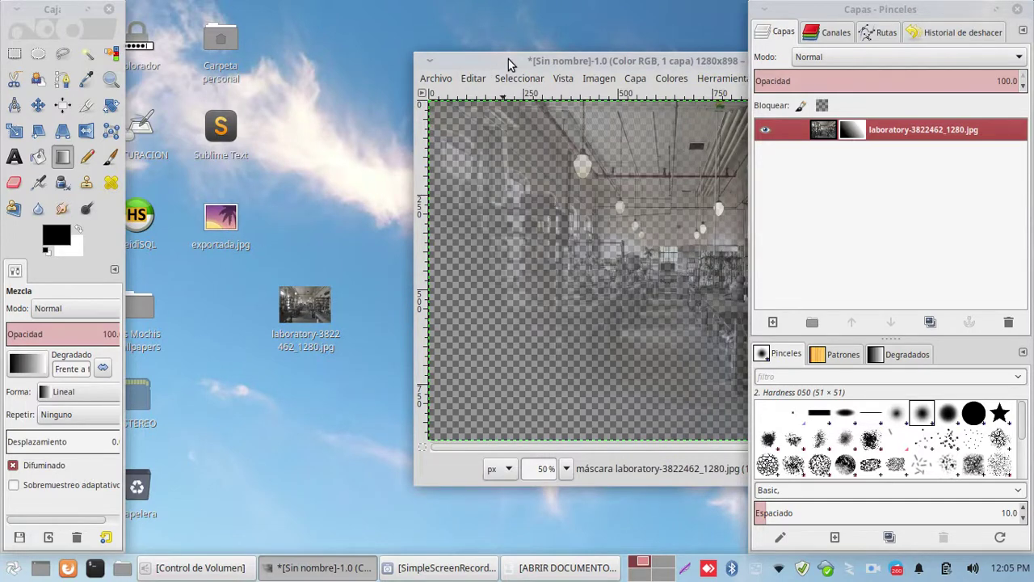
pyautogui.moveTo(512, 65); pyautogui.dragTo(238, 84)
# Step: Export As Imagen PNG named exportada.png at compression 9, then minimise GIMP
pyautogui.click(161, 98)
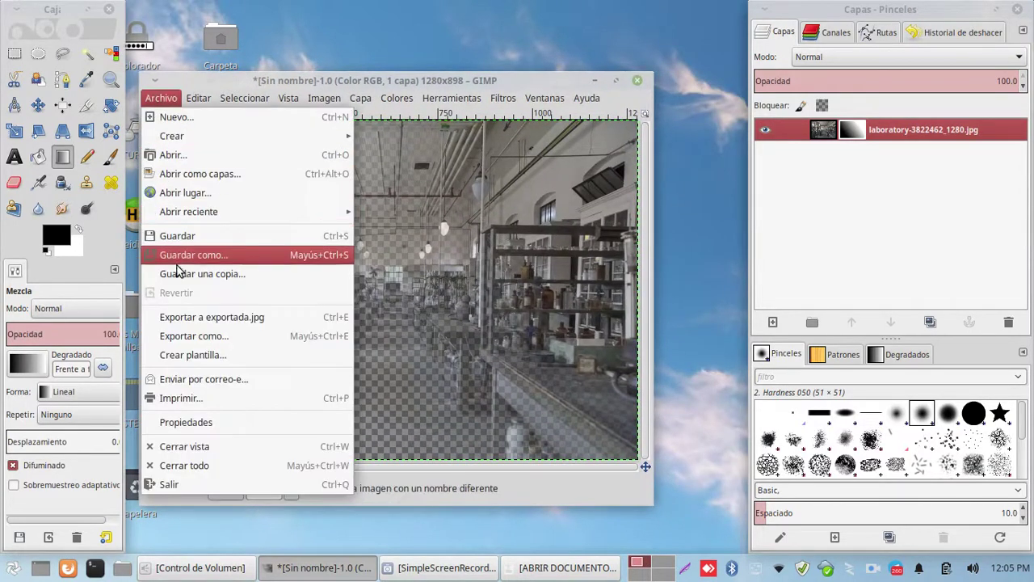
pyautogui.click(270, 334)
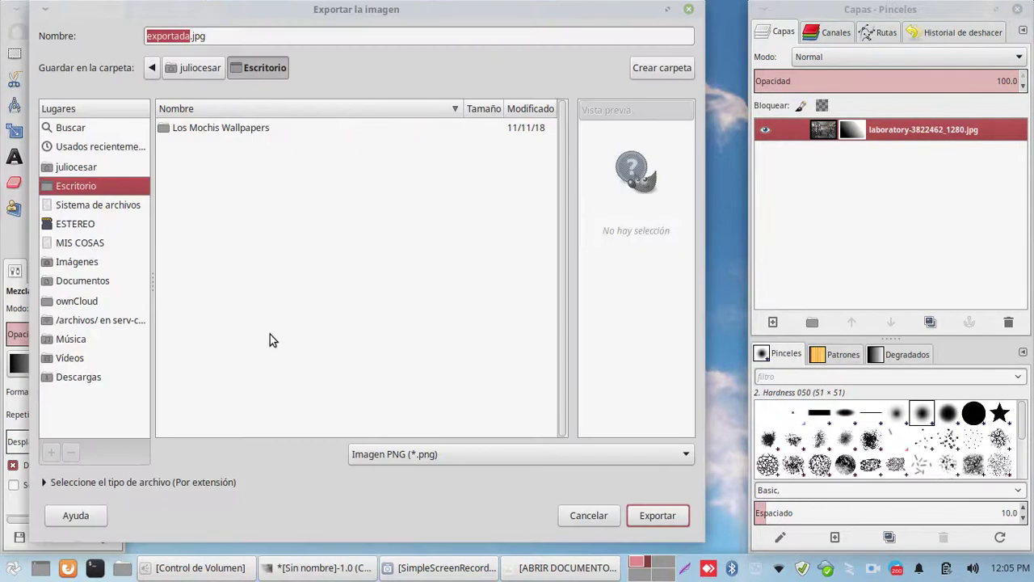
pyautogui.click(401, 458)
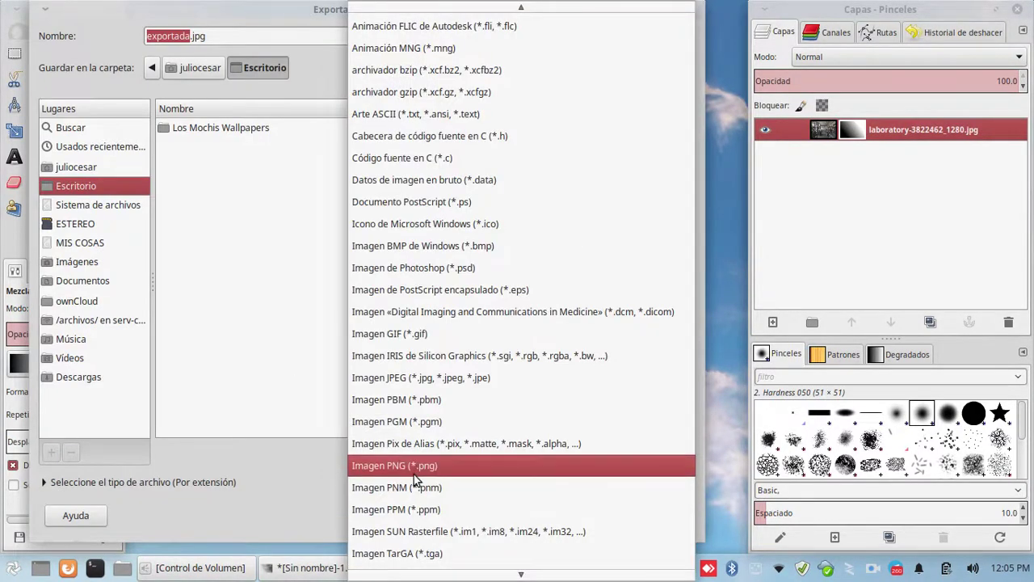
pyautogui.click(408, 465)
pyautogui.moveTo(210, 35); pyautogui.dragTo(192, 36)
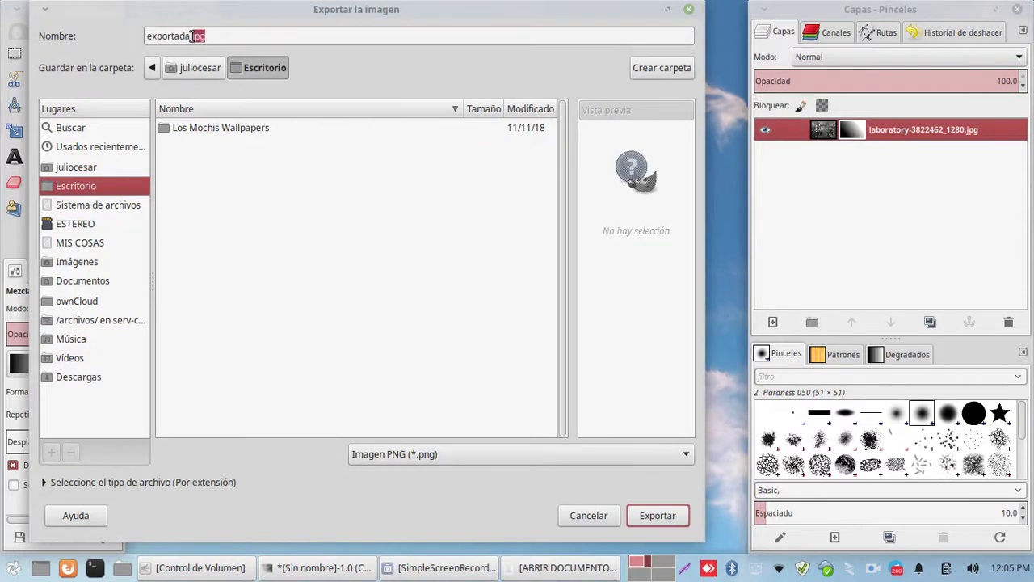
pyautogui.press('BackSpace')
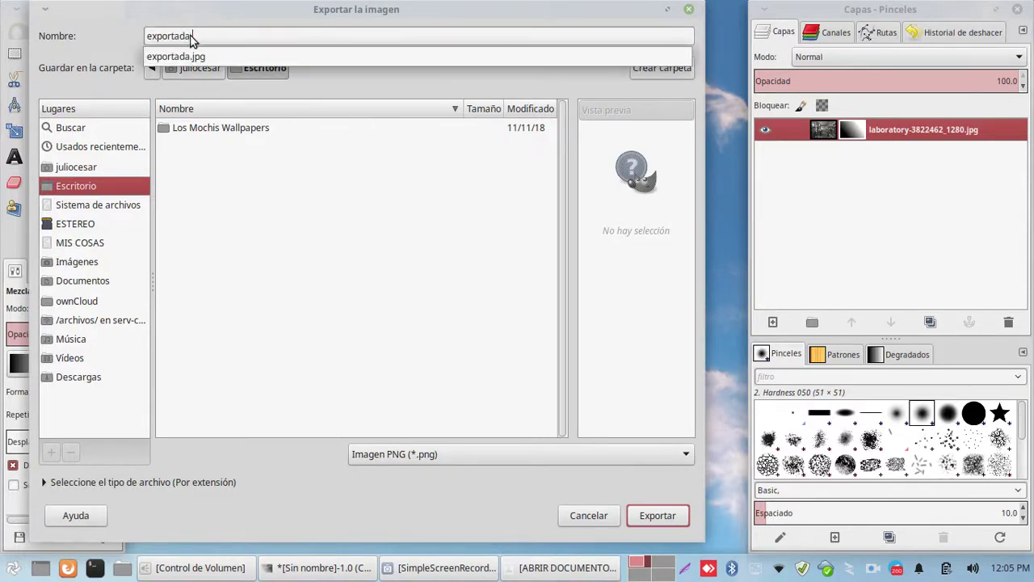
pyautogui.write('.png')
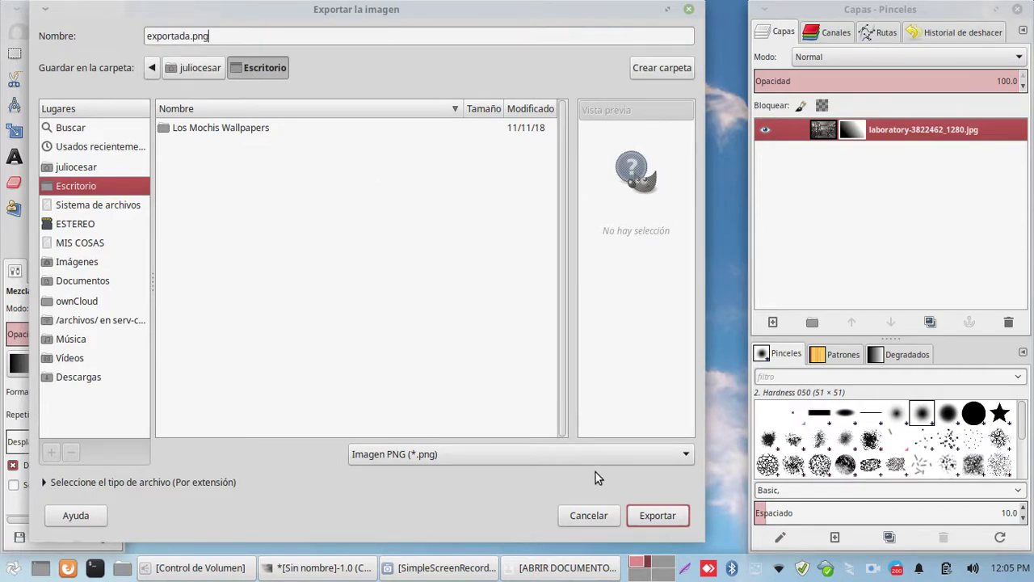
pyautogui.click(652, 521)
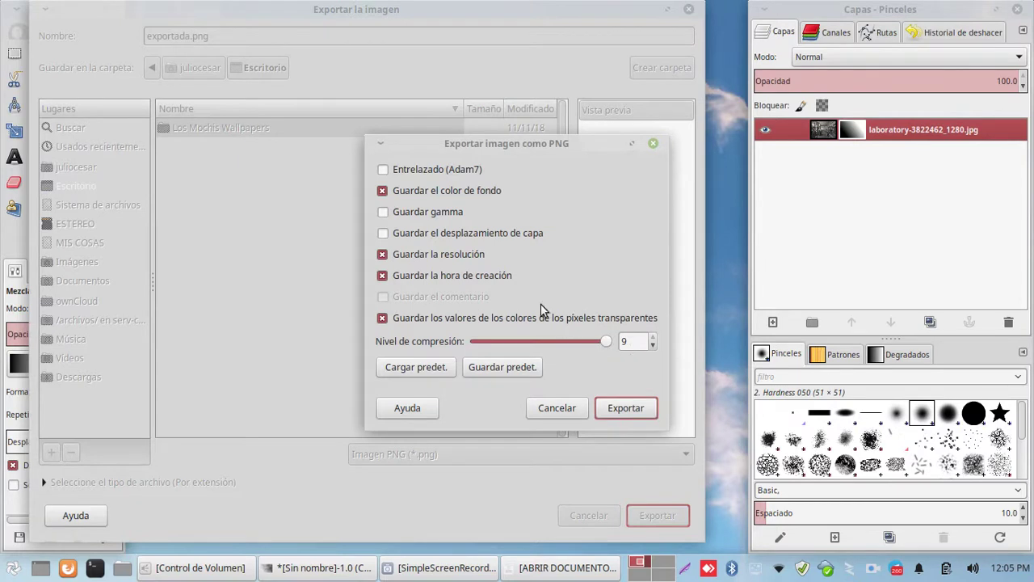
pyautogui.click(632, 410)
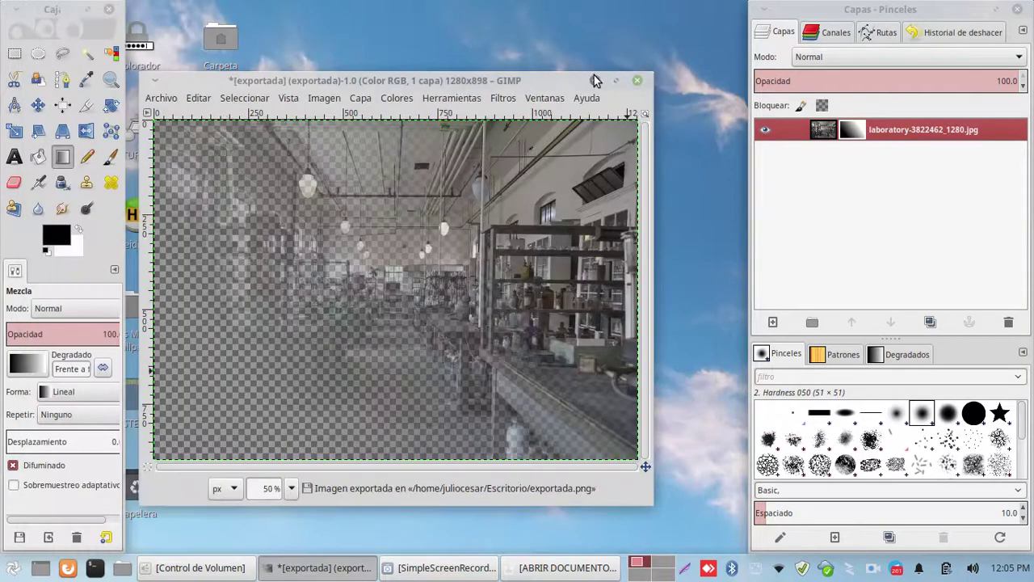
pyautogui.click(593, 80)
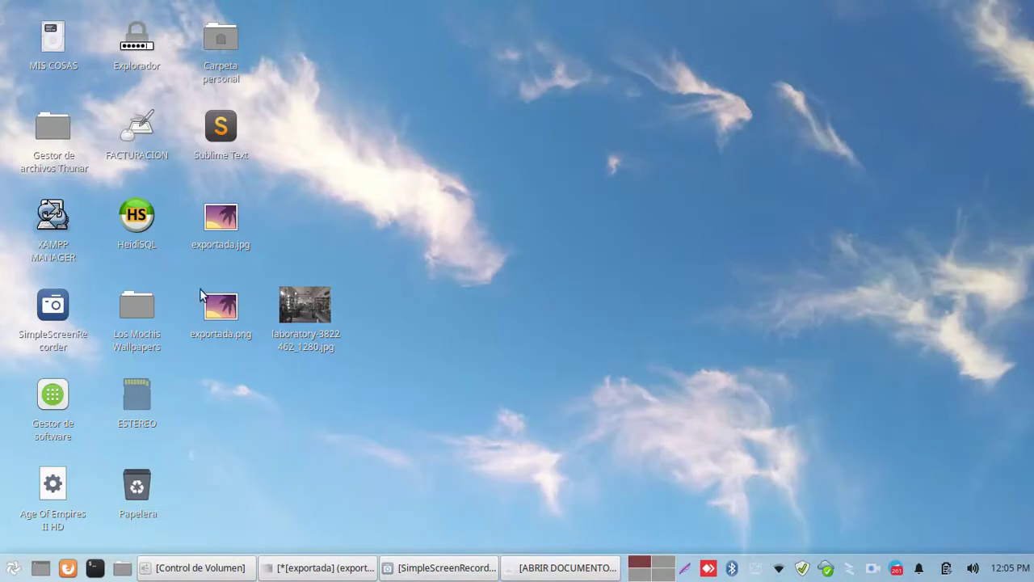
pyautogui.doubleClick(225, 317)
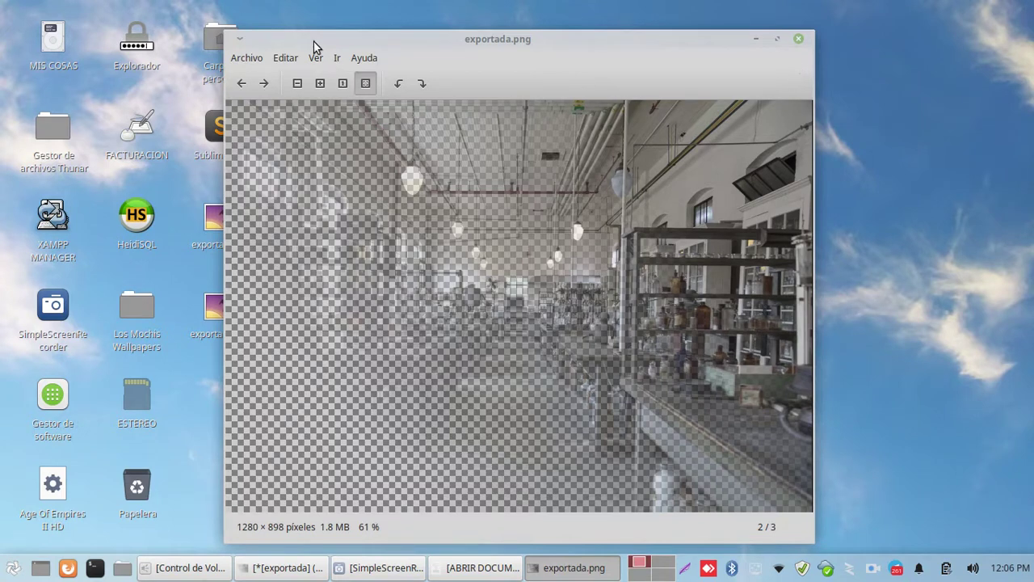
pyautogui.moveTo(316, 46); pyautogui.dragTo(349, 56)
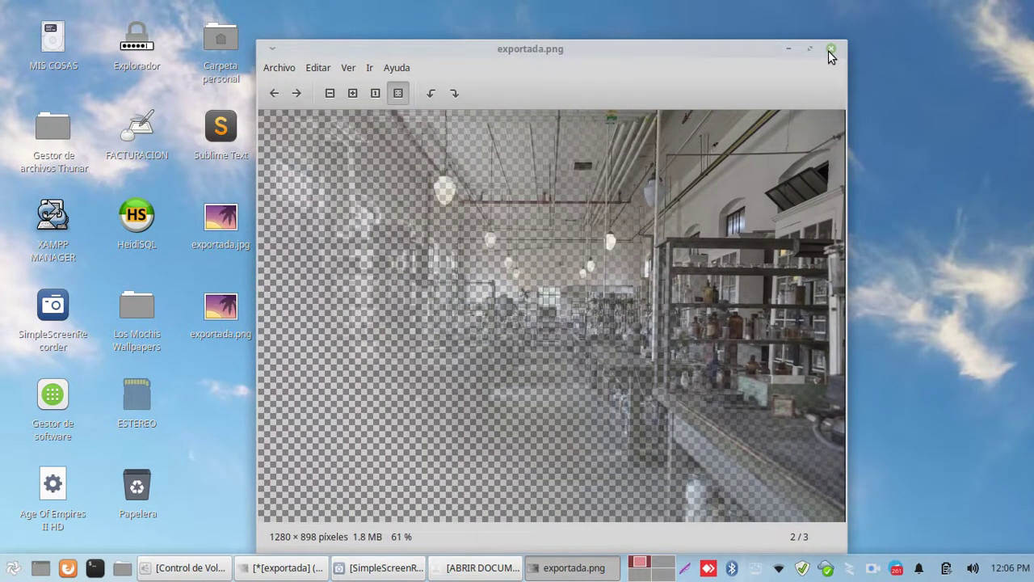
pyautogui.click(830, 50)
# Step: Rubber-band select the three image icons and permanently delete them with Shift+Delete
pyautogui.moveTo(477, 356); pyautogui.dragTo(168, 227)
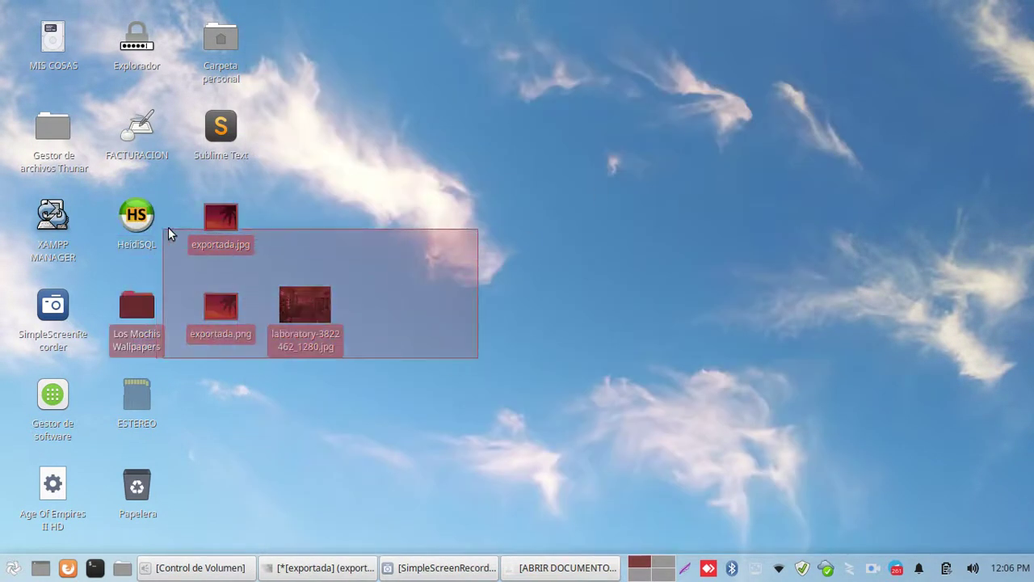
pyautogui.hotkey('shift', 'Delete')
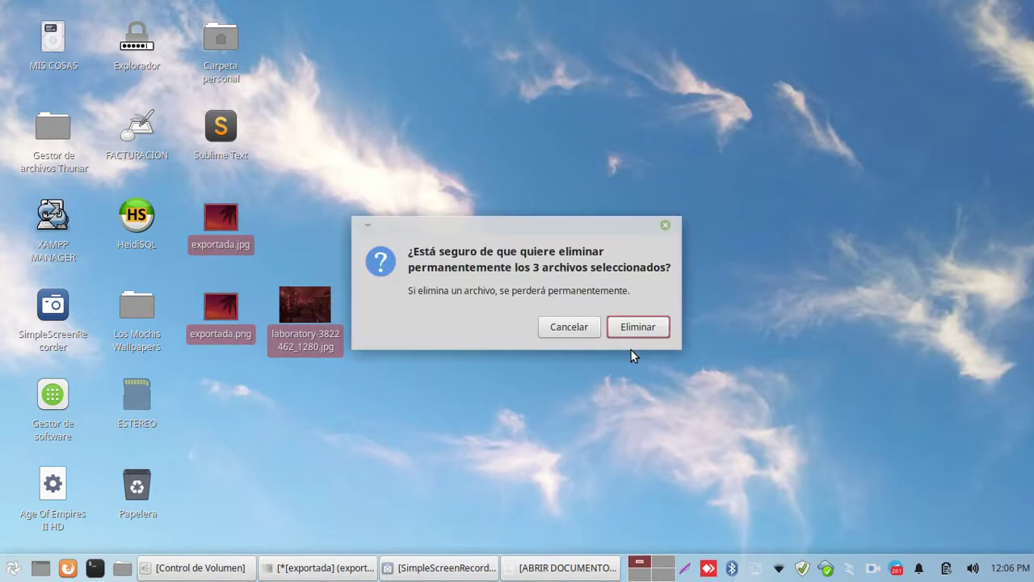
pyautogui.press('Return')
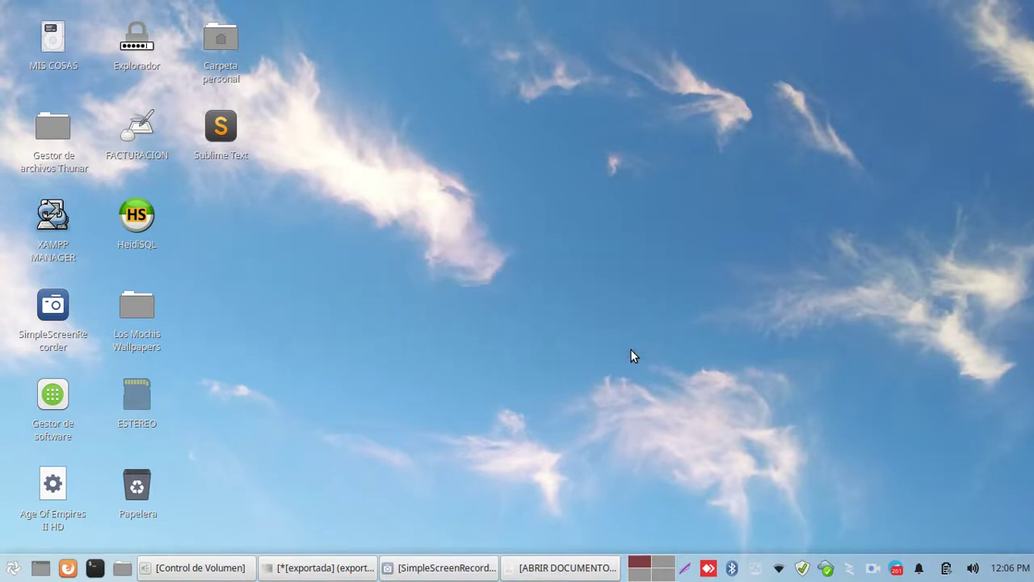